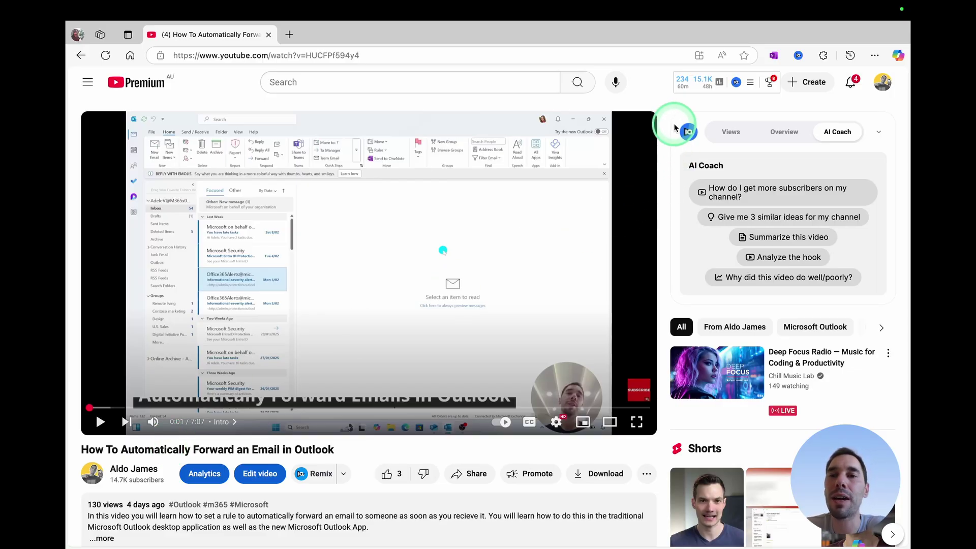
# Check vidIQ's view statistics and channel growth overview for the Outlook video.
pyautogui.click(731, 132)
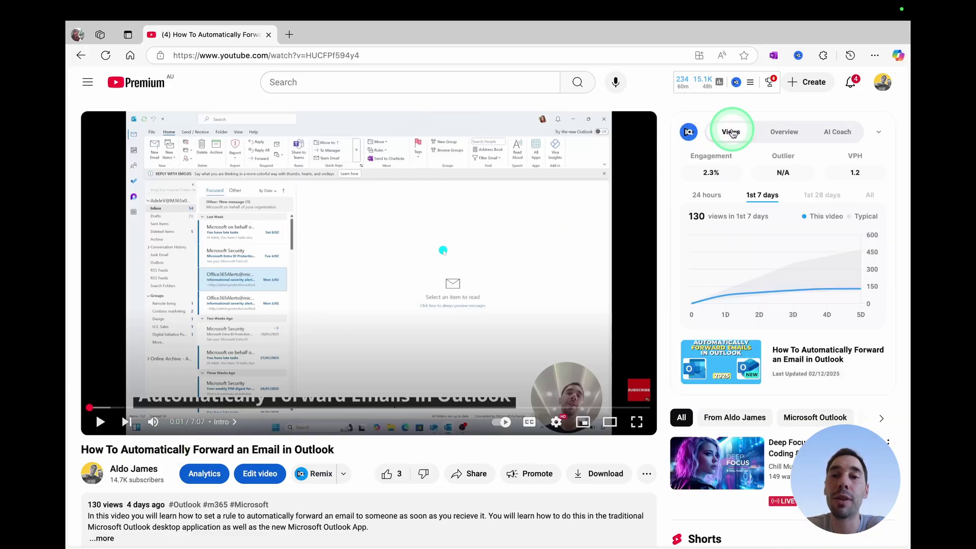
pyautogui.moveTo(727, 263)
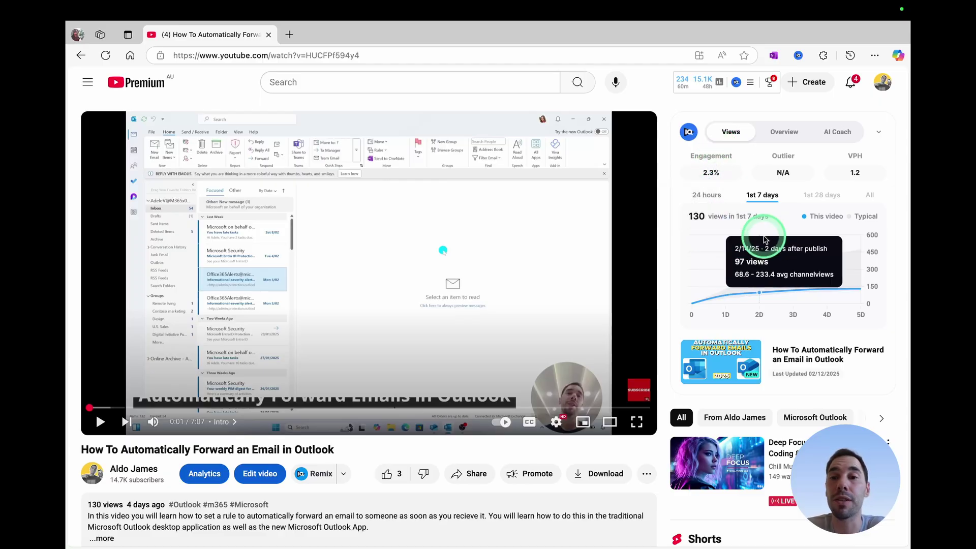
pyautogui.click(790, 133)
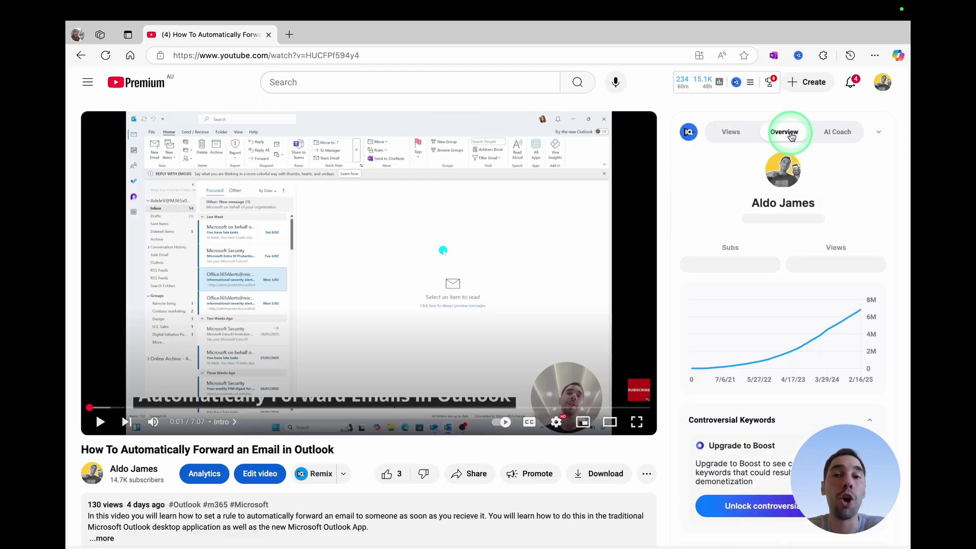
# Ask vidIQ AI Coach to summarise the video and read its five-bullet summary.
pyautogui.click(846, 136)
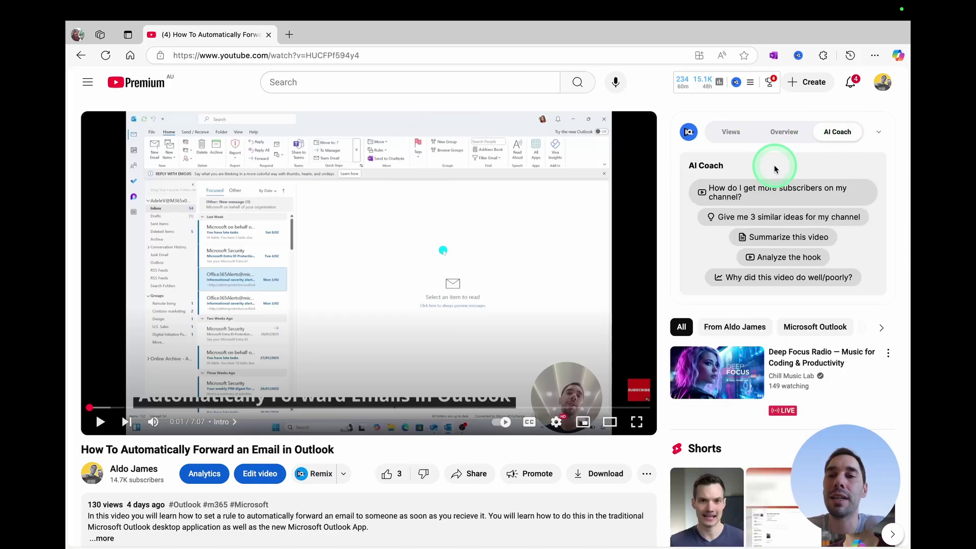
pyautogui.click(804, 238)
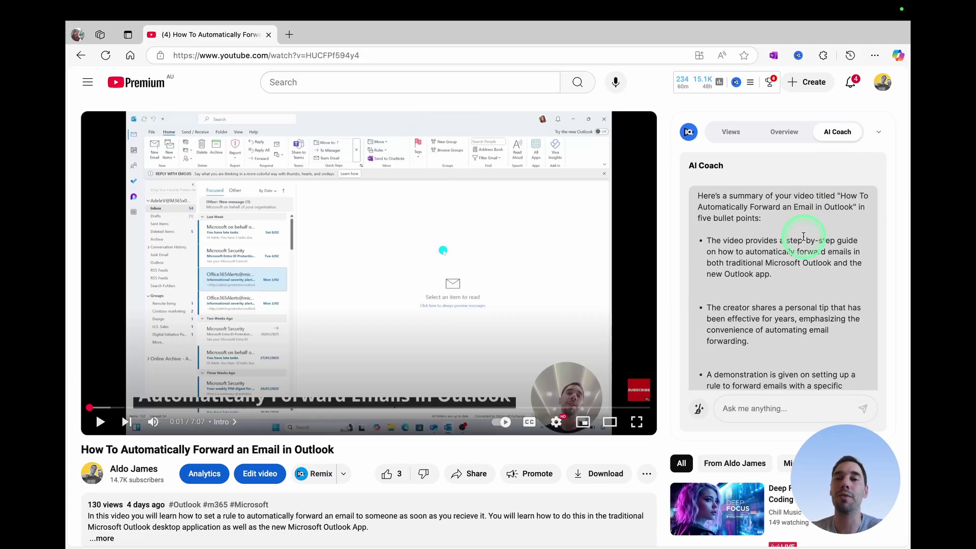
pyautogui.scroll(-5, 803, 238)
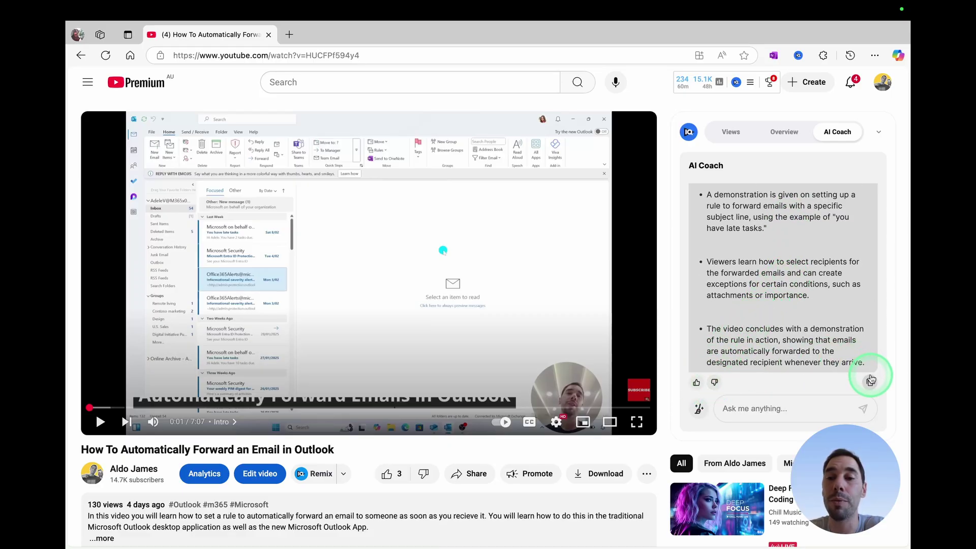
pyautogui.click(785, 408)
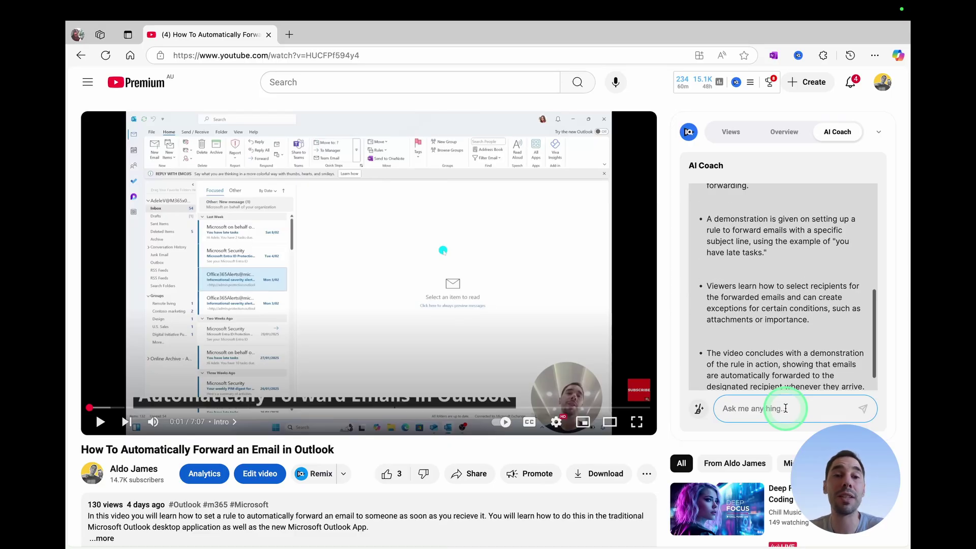
# Ask AI Coach 'give me a step by step guide from the video' and read its ten steps.
pyautogui.write('give me a step by step guide from the video')
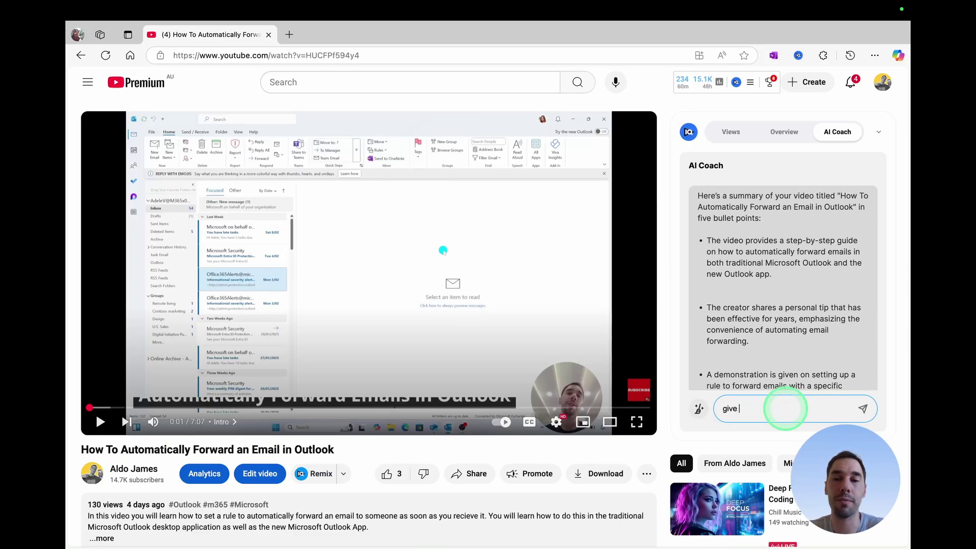
pyautogui.press('Return')
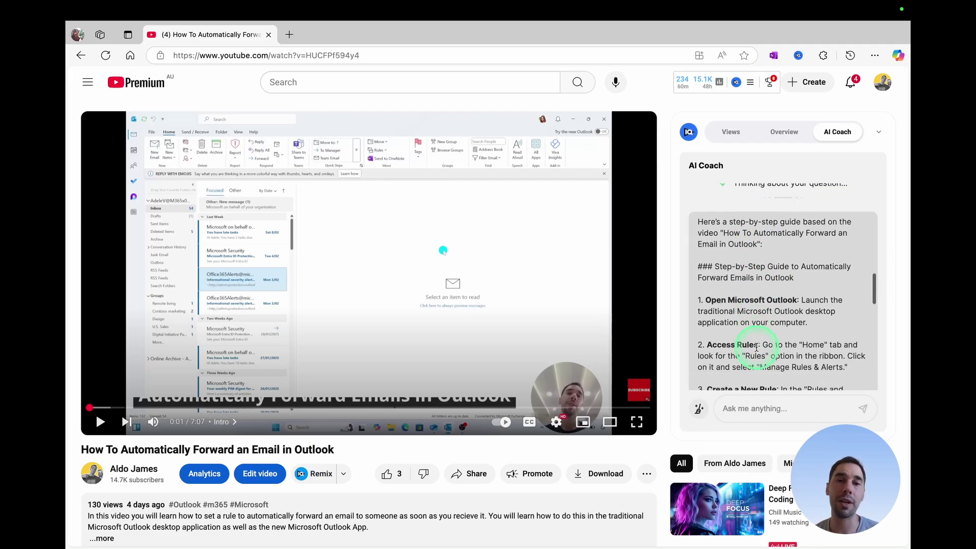
pyautogui.scroll(-3, 772, 273)
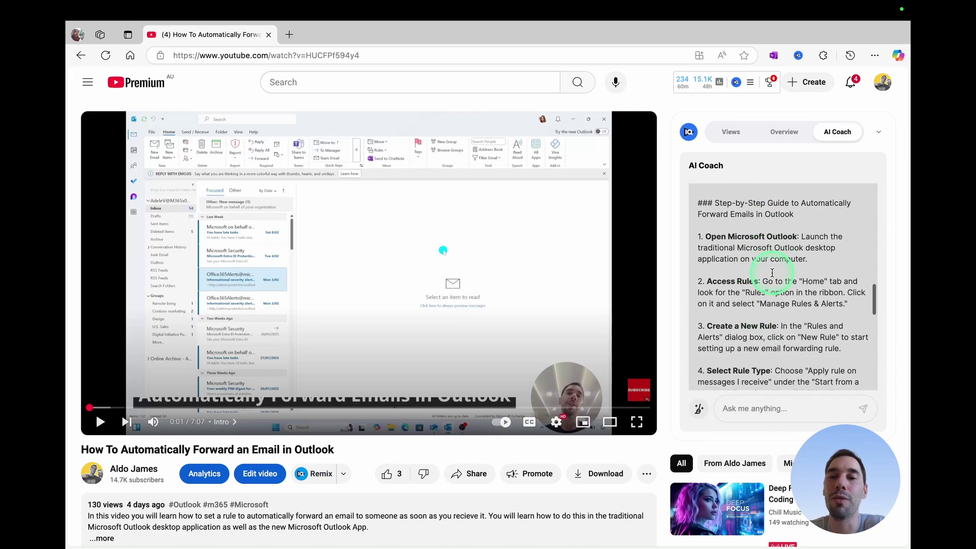
pyautogui.scroll(-10, 772, 275)
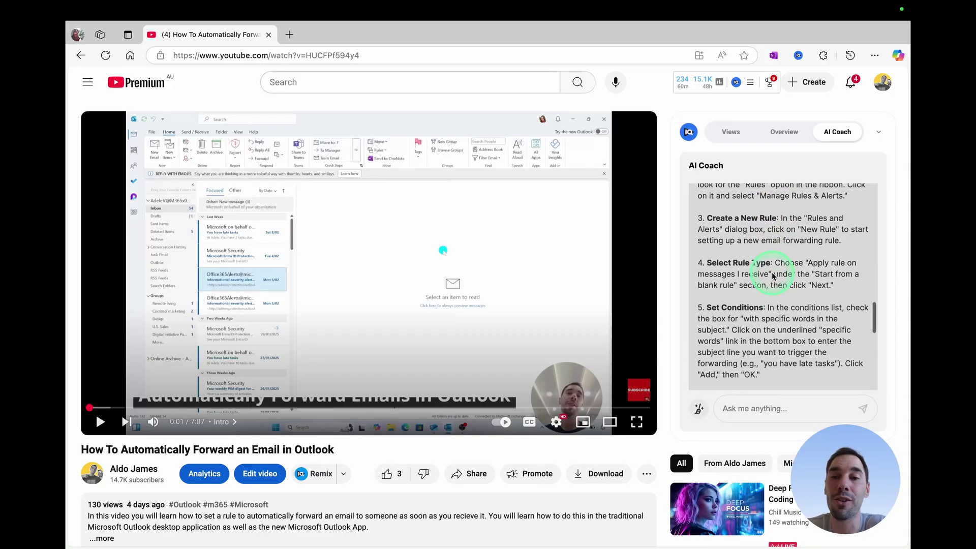
pyautogui.scroll(-10, 714, 275)
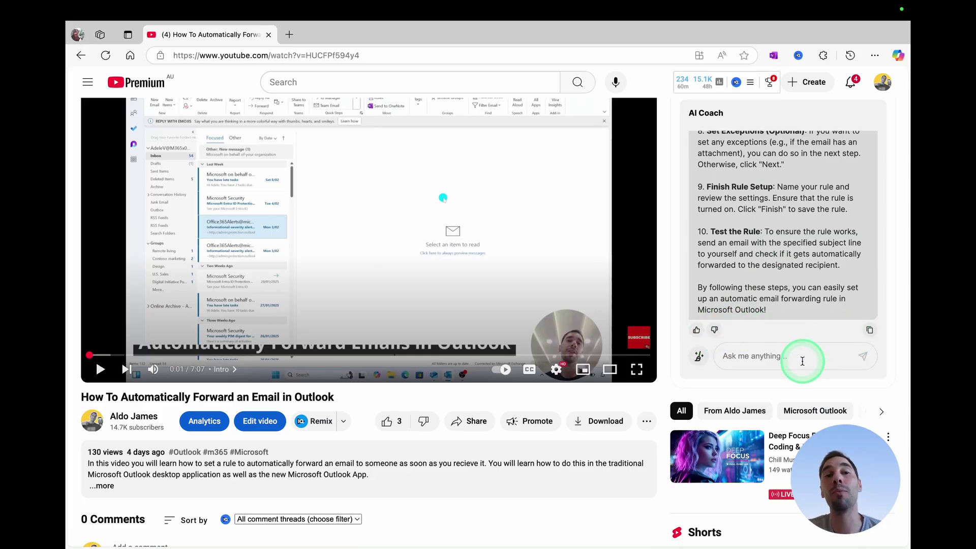
pyautogui.scroll(2, 686, 290)
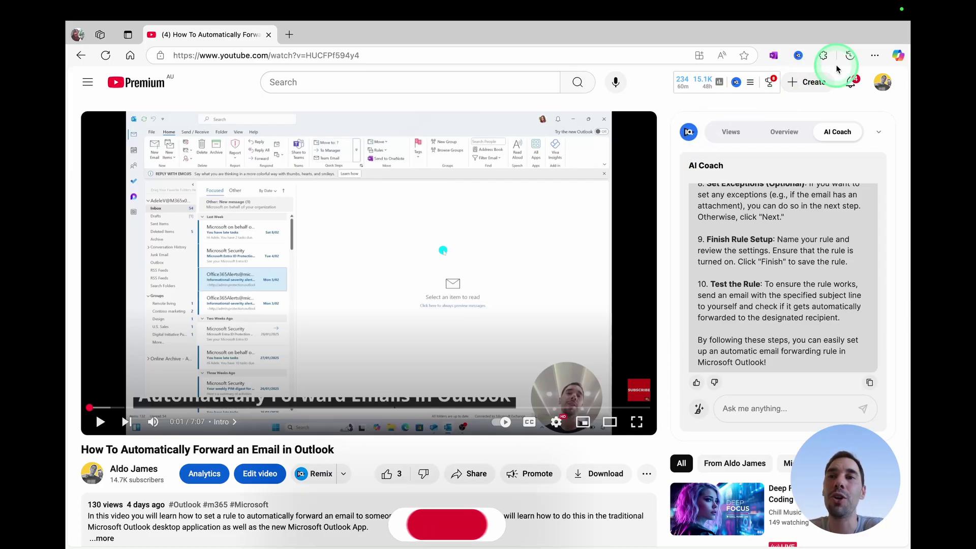
# Have Edge's Copilot summarise the video and review its 10-step forwarding-rule guide.
pyautogui.click(899, 56)
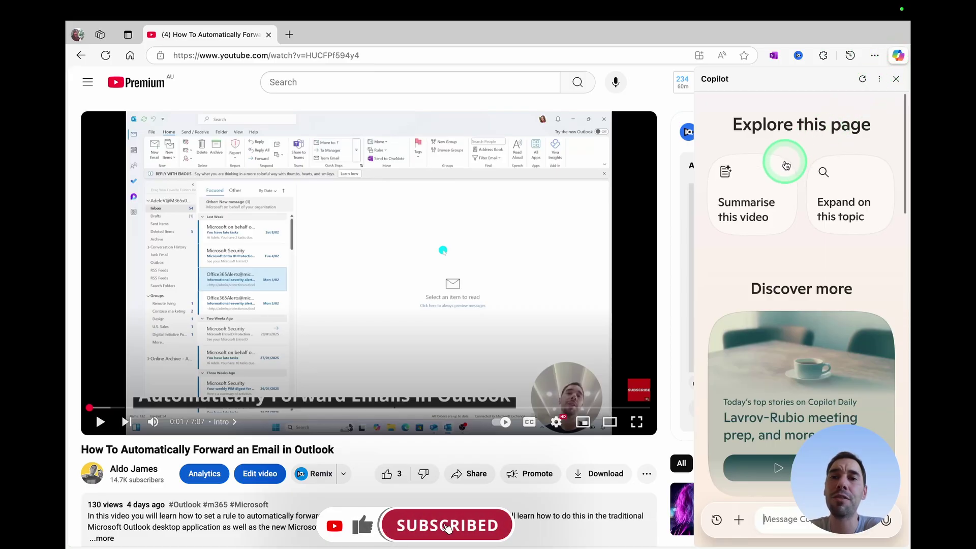
pyautogui.click(760, 188)
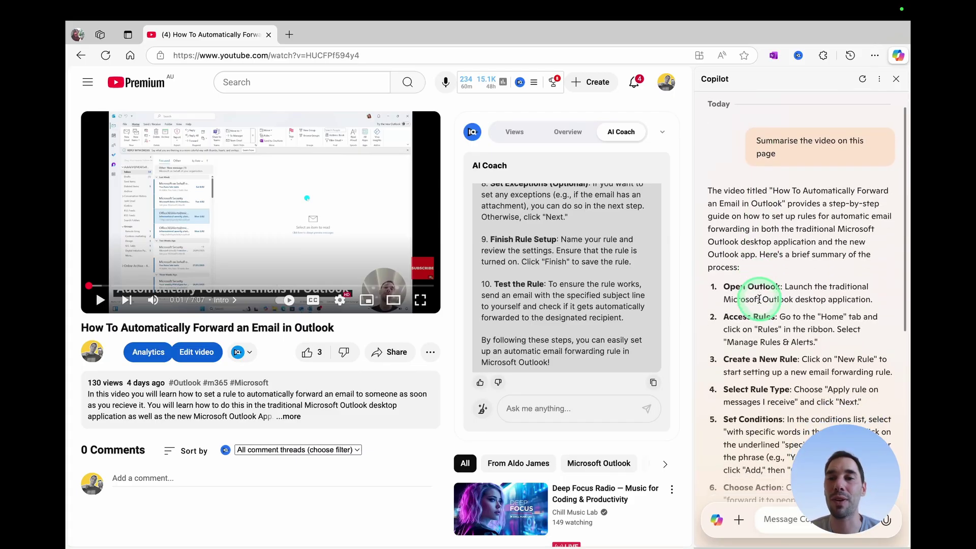
pyautogui.scroll(-2, 758, 299)
pyautogui.scroll(-3, 759, 299)
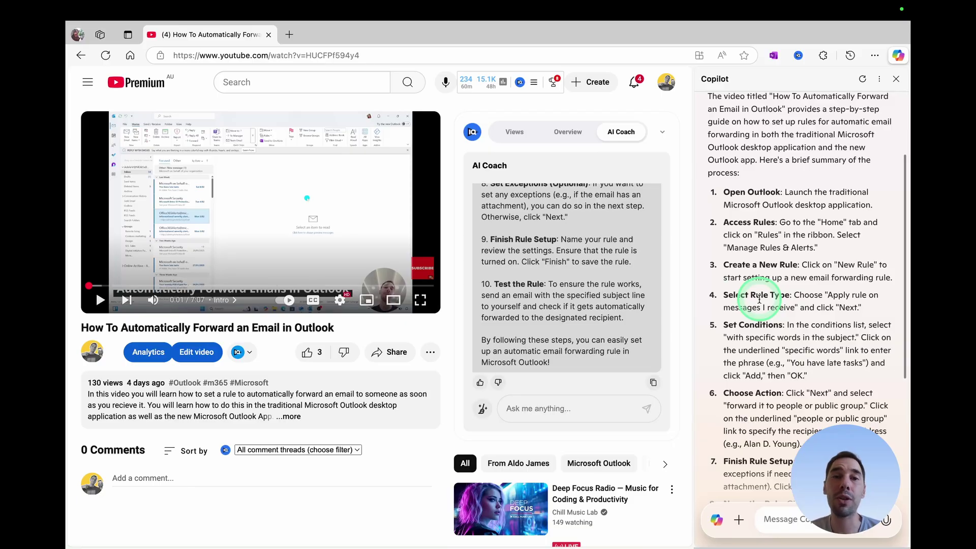
pyautogui.scroll(-3, 750, 205)
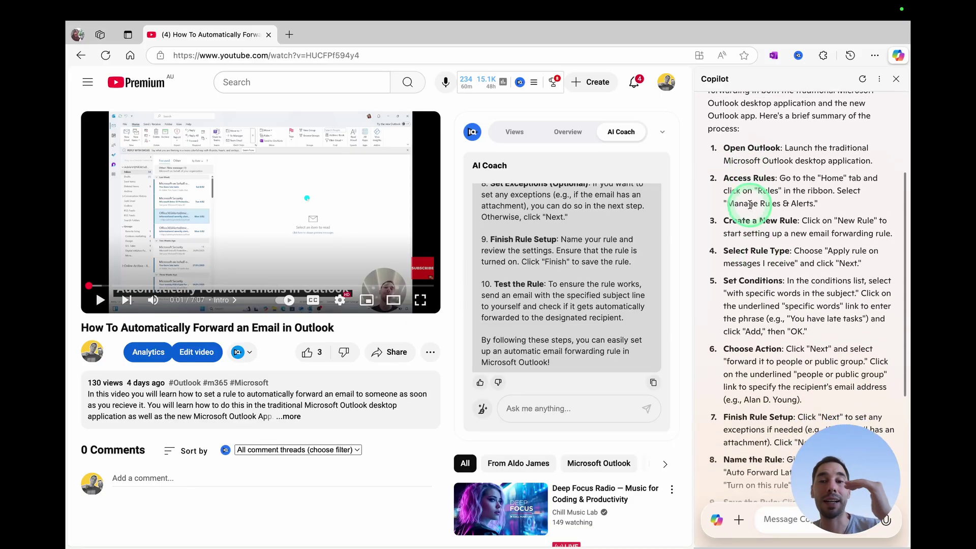
pyautogui.scroll(-8, 750, 204)
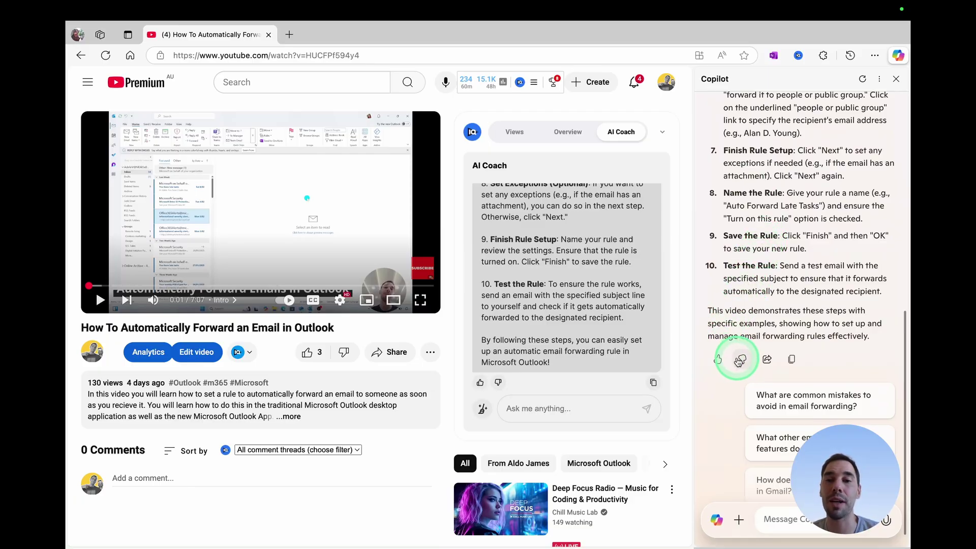
pyautogui.scroll(-1, 790, 361)
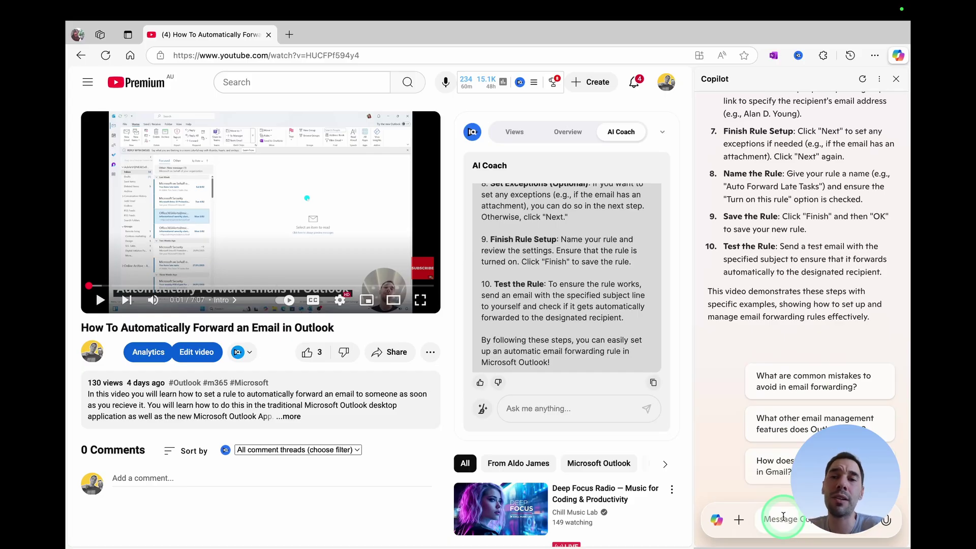
pyautogui.moveTo(779, 349)
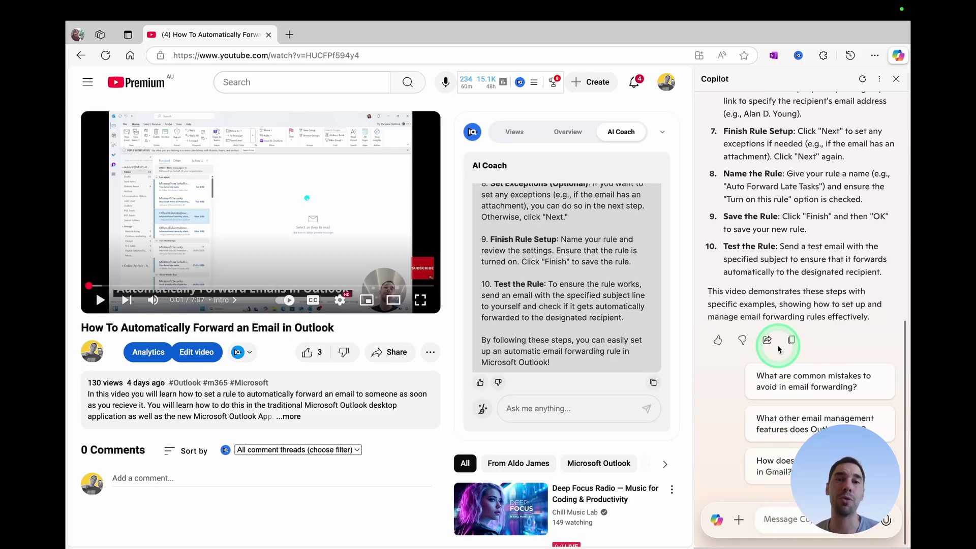
# Copy the video's URL, open Gemini in a new tab, and close Copilot.
pyautogui.hotkey('ctrl', 'l')
pyautogui.press('super+c')
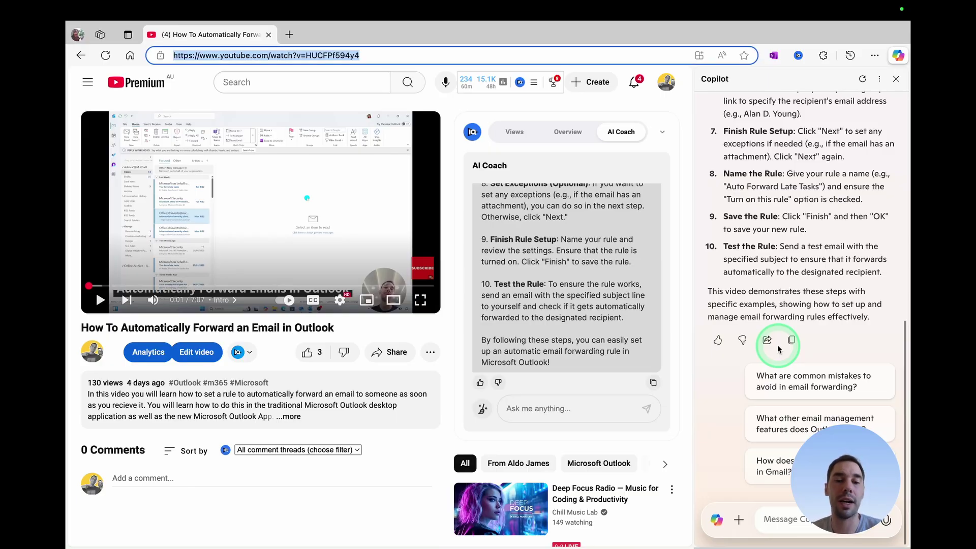
pyautogui.hotkey('ctrl', 't')
pyautogui.write('gem')
pyautogui.press('Return')
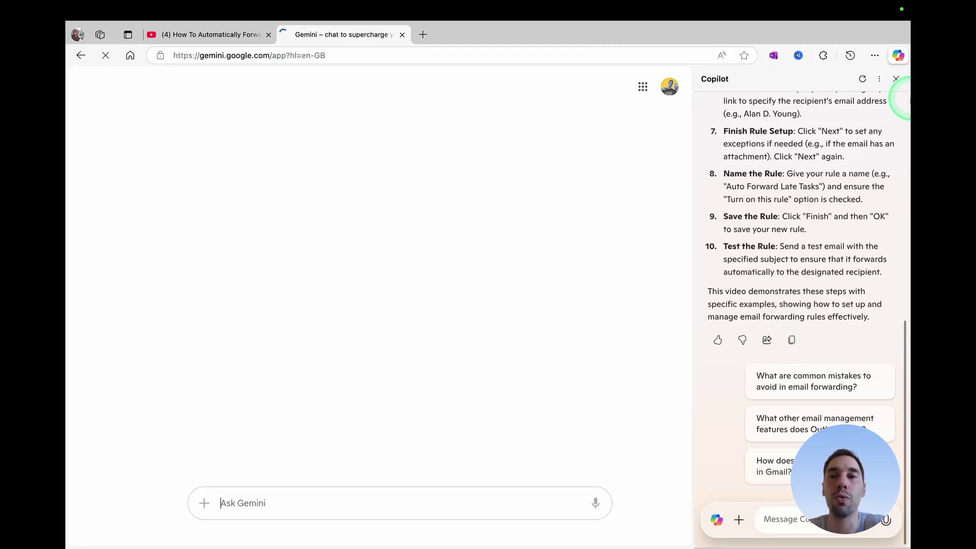
pyautogui.click(895, 79)
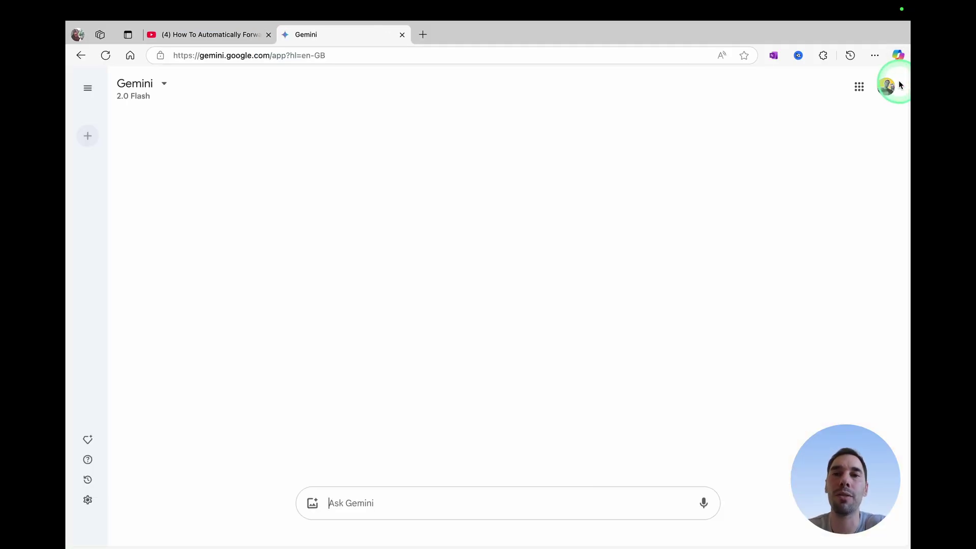
# Ask Gemini to 'summarise this video' with the pasted YouTube link and read its reply.
pyautogui.click(364, 502)
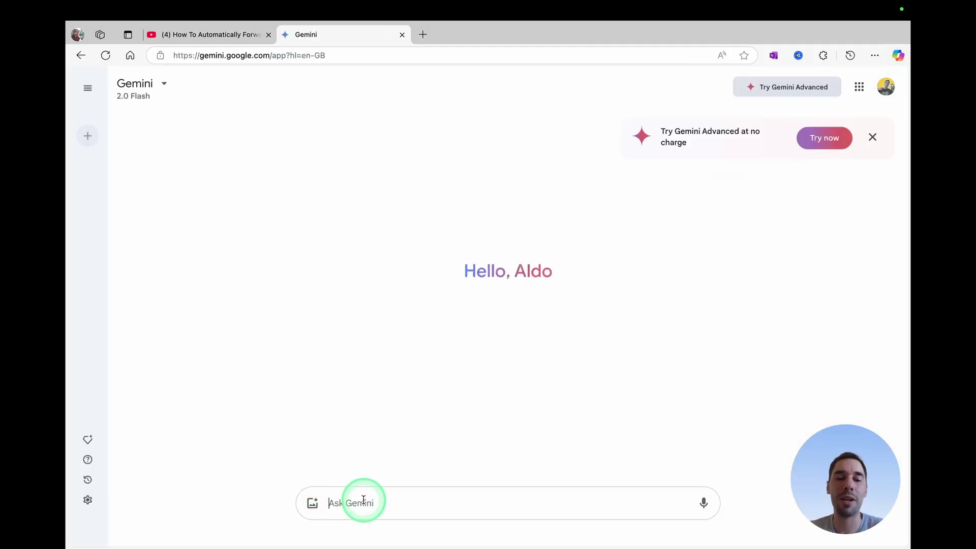
pyautogui.write('summarise this ')
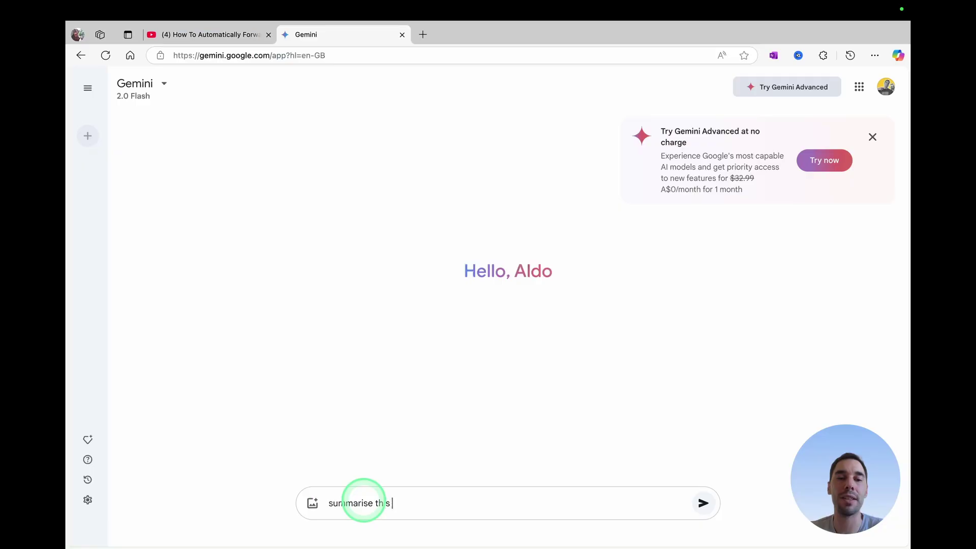
pyautogui.write('video')
pyautogui.press('super+v')
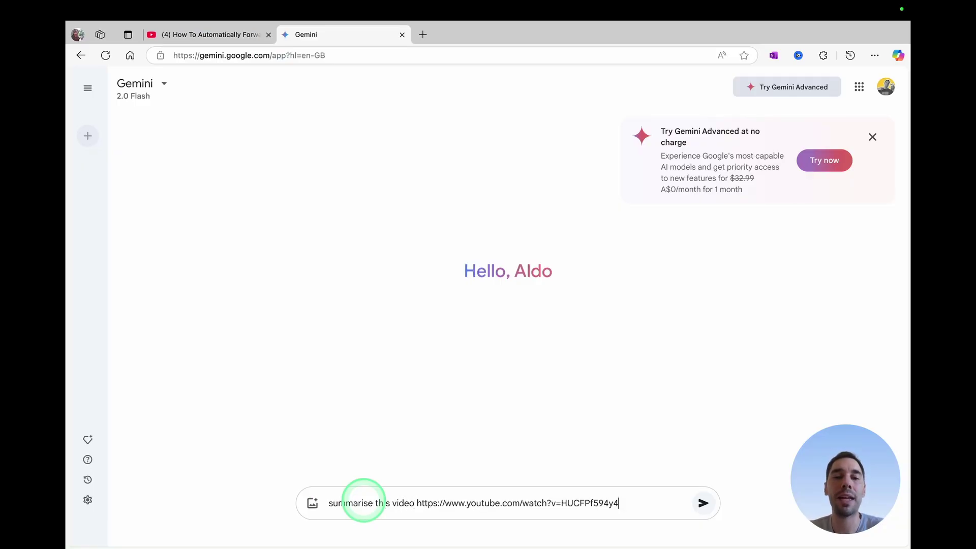
pyautogui.click(703, 503)
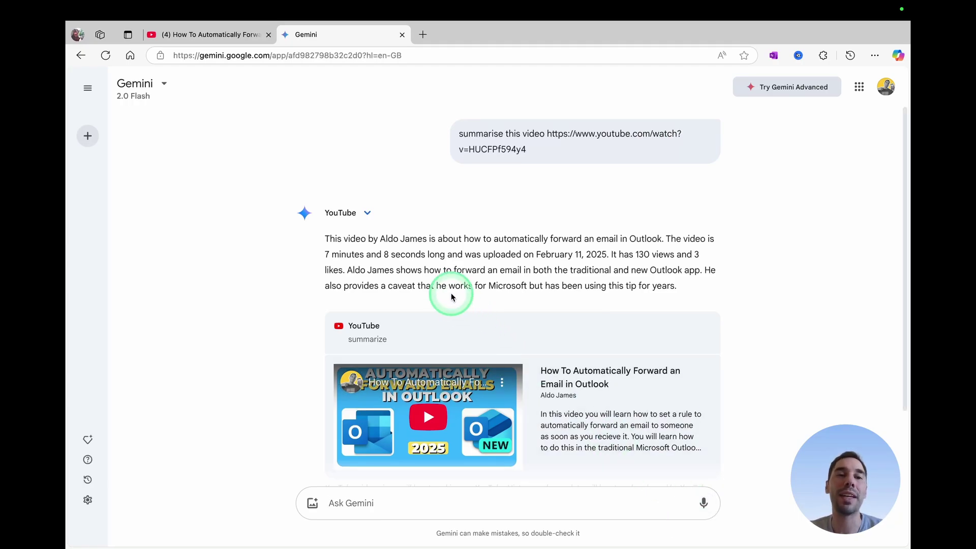
pyautogui.scroll(-1, 553, 240)
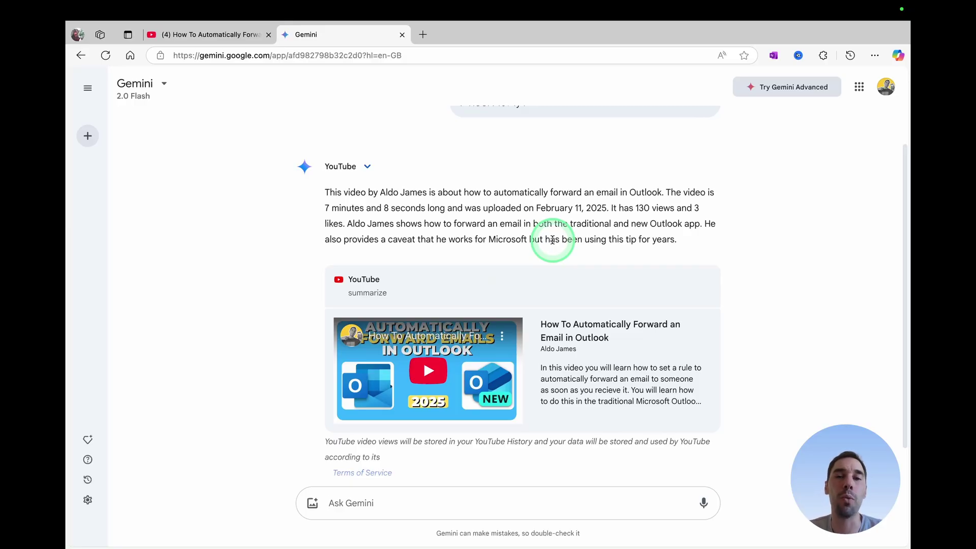
pyautogui.scroll(-1, 553, 238)
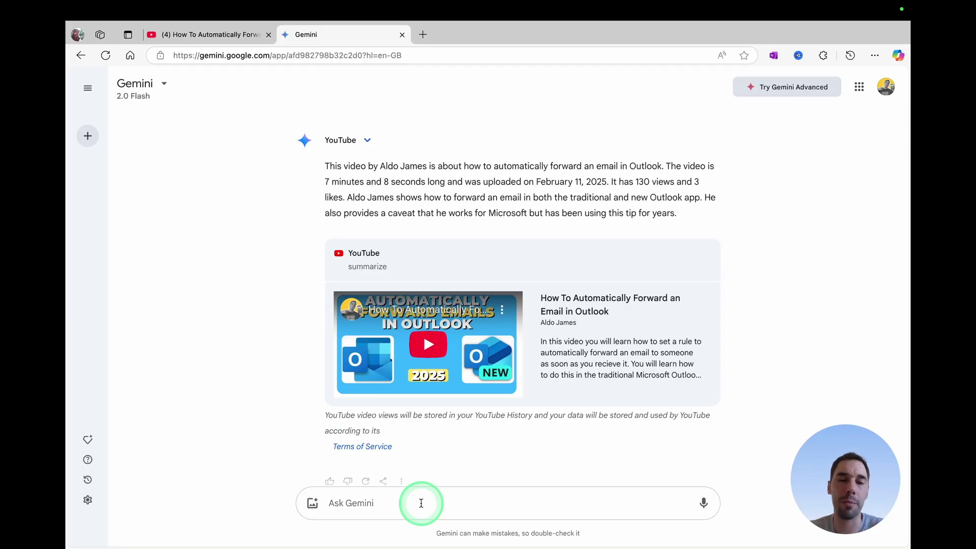
# Ask Gemini for the video's step-by-step guide and review its Traditional and New Outlook steps.
pyautogui.write('provid the step by step guide in the video')
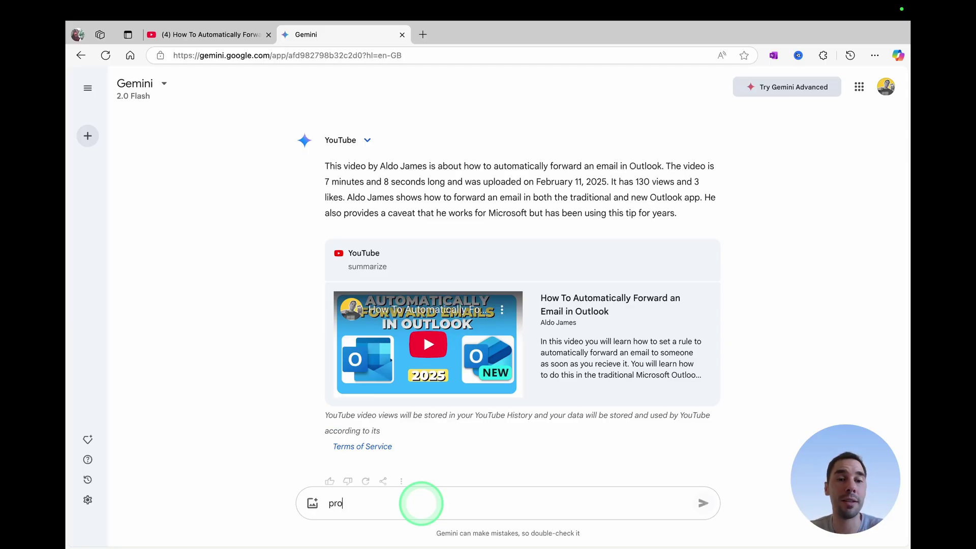
pyautogui.press('Return')
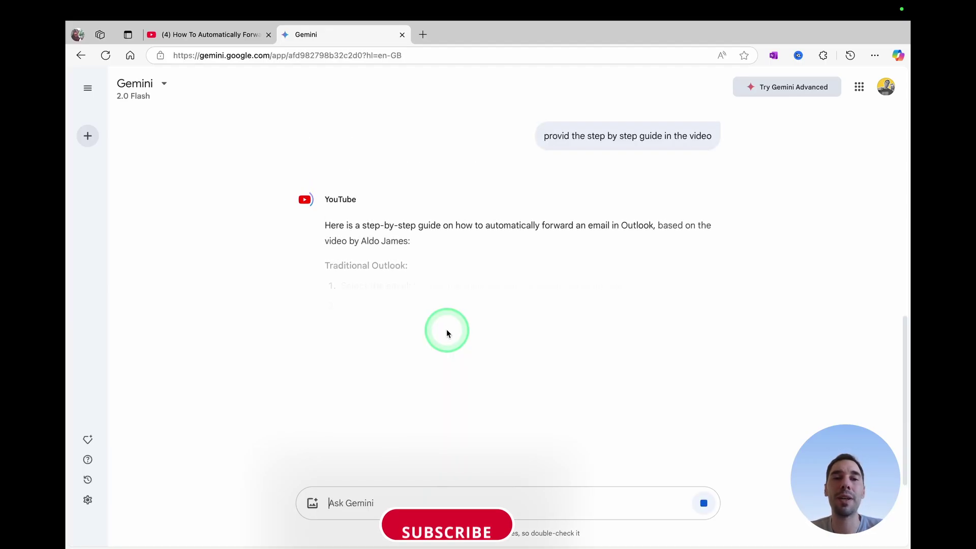
pyautogui.scroll(-2, 447, 330)
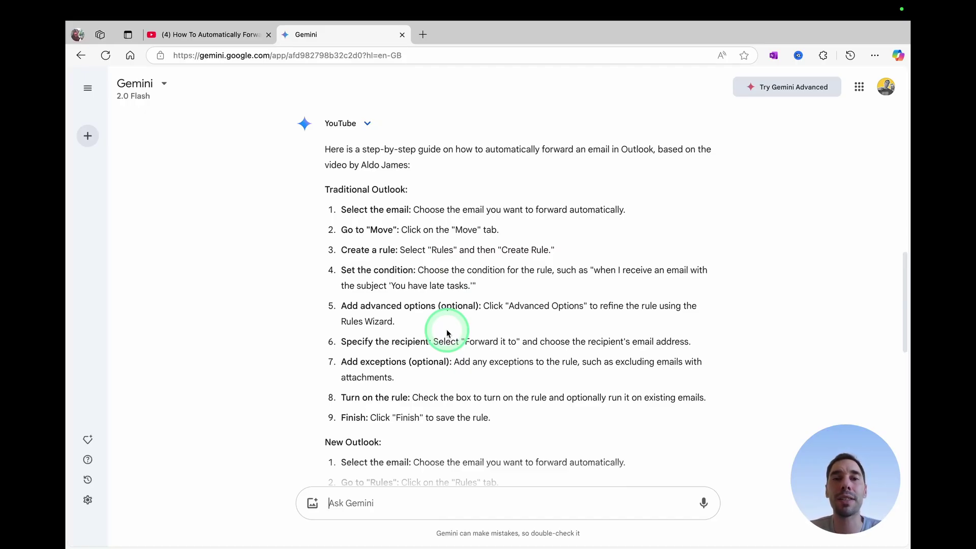
pyautogui.scroll(-2, 447, 331)
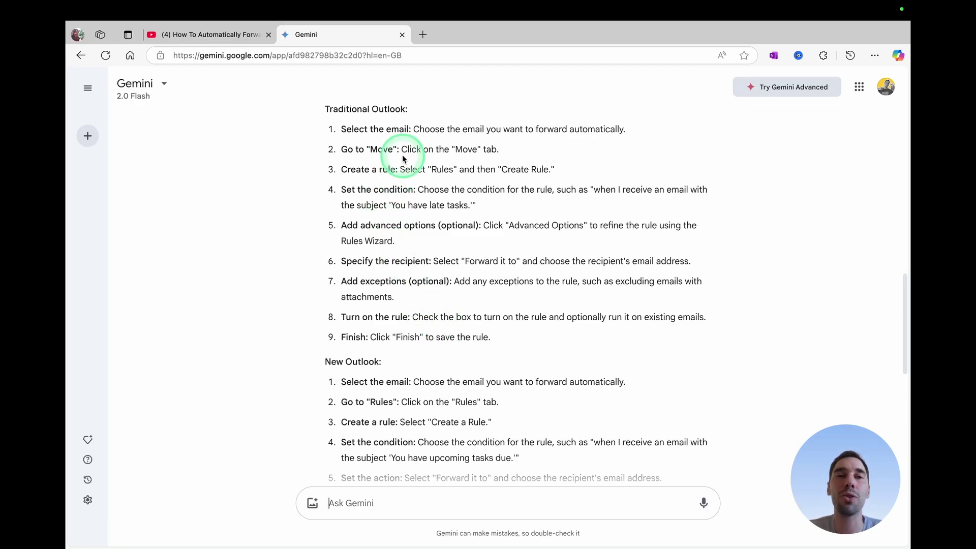
# Close the Gemini tab, remove vidIQ from Edge, and open the Edge Add-ons store.
pyautogui.click(402, 36)
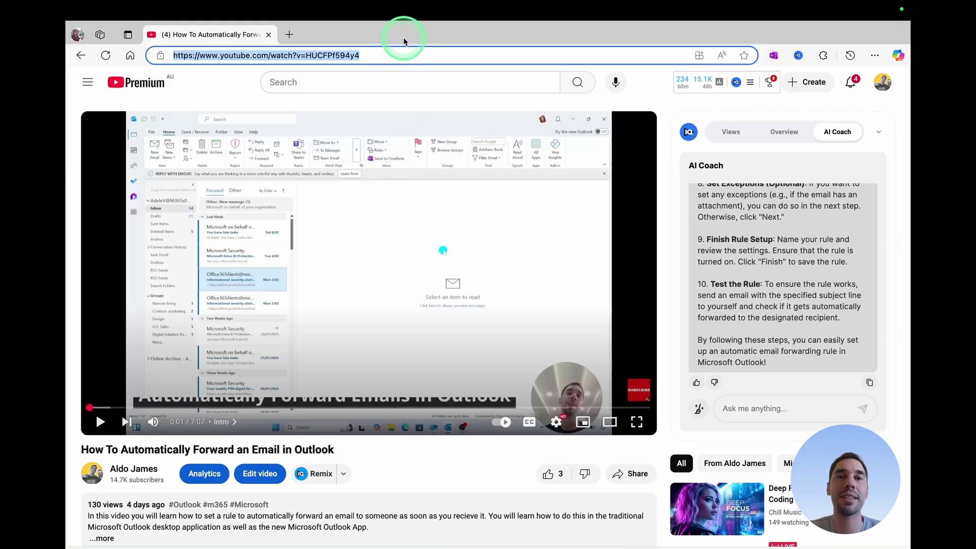
pyautogui.rightClick(798, 56)
pyautogui.click(806, 156)
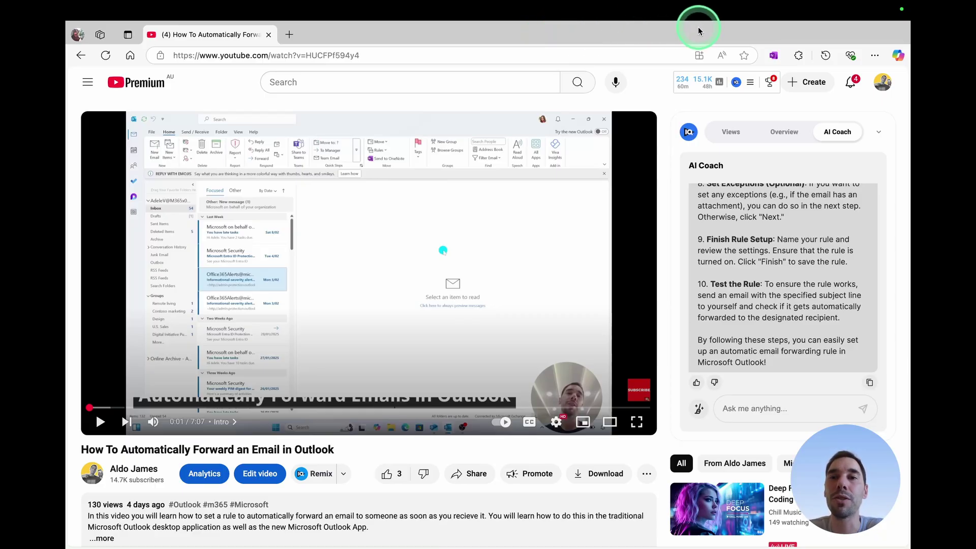
pyautogui.click(791, 129)
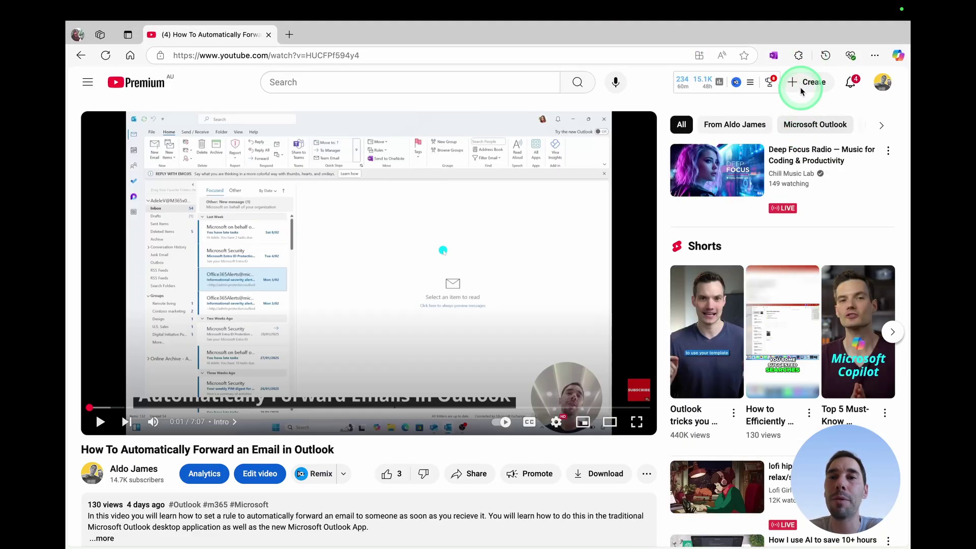
pyautogui.click(799, 56)
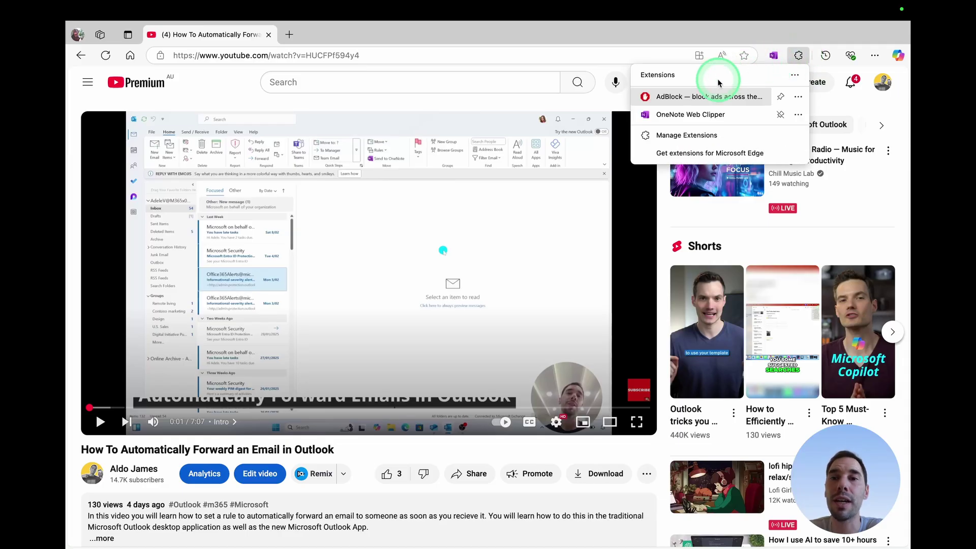
pyautogui.click(726, 153)
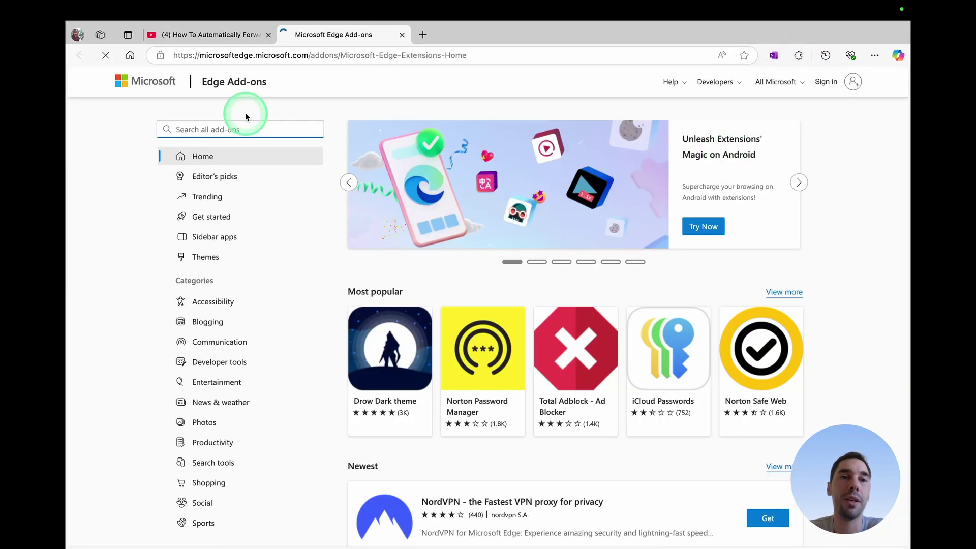
# Search Edge Add-ons for 'vidiq' and add vidIQ Vision for YouTube to Edge.
pyautogui.click(228, 128)
pyautogui.write('vidiw')
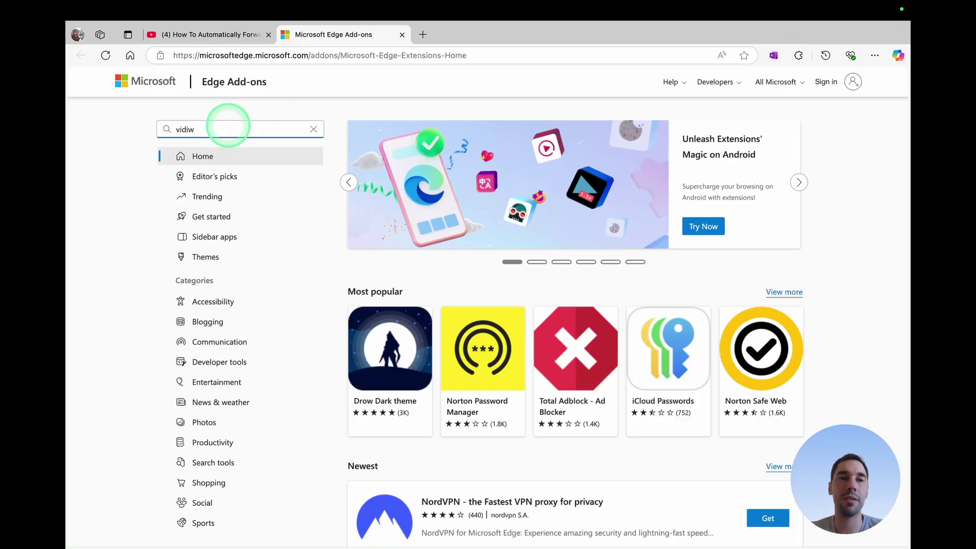
pyautogui.press('BackSpace')
pyautogui.write('q')
pyautogui.press('Return')
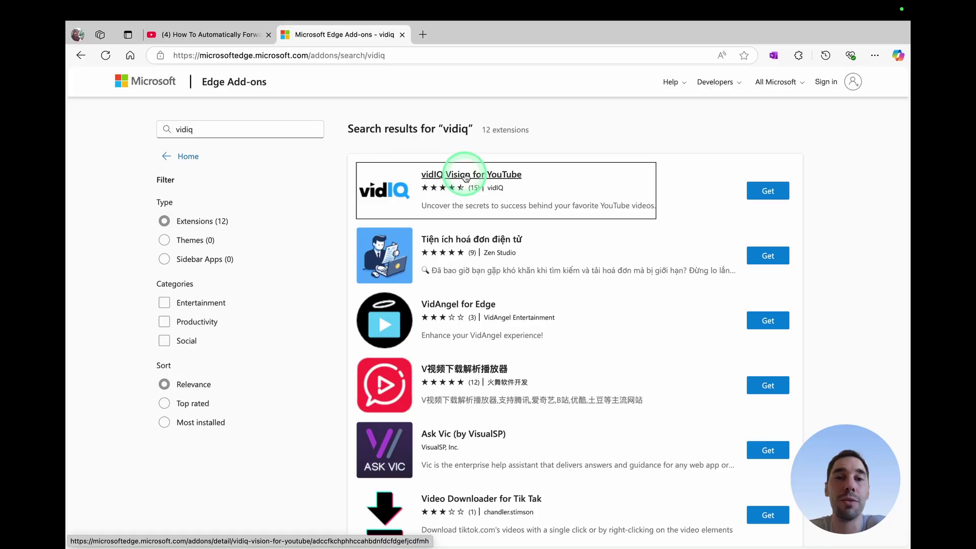
pyautogui.click(778, 192)
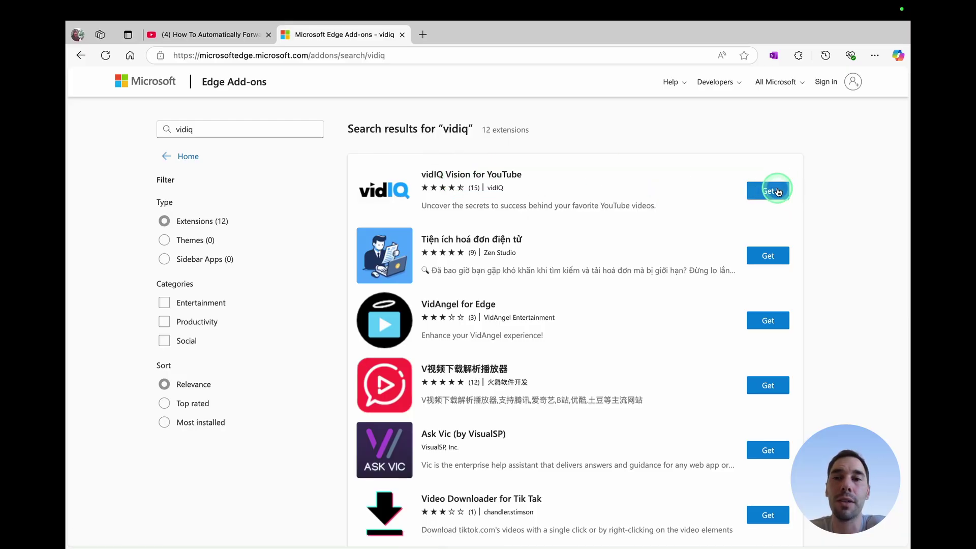
pyautogui.click(583, 319)
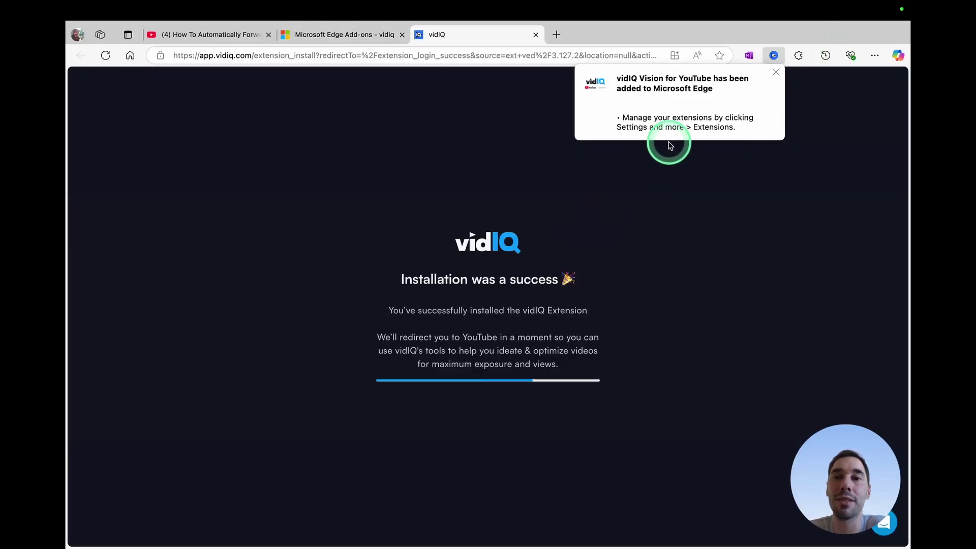
# Pin vidIQ to Edge's toolbar and pause the Outlook tutorial in the first tab.
pyautogui.click(775, 74)
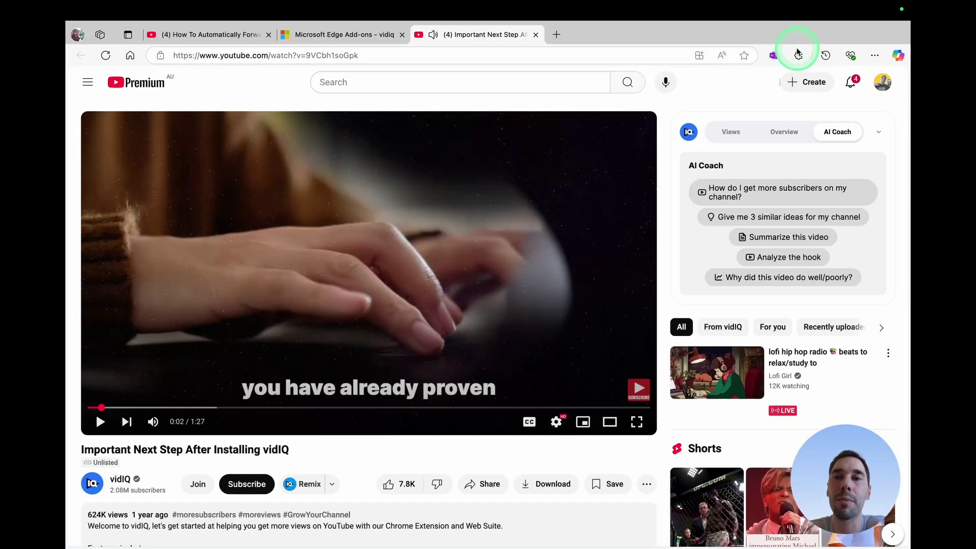
pyautogui.click(799, 54)
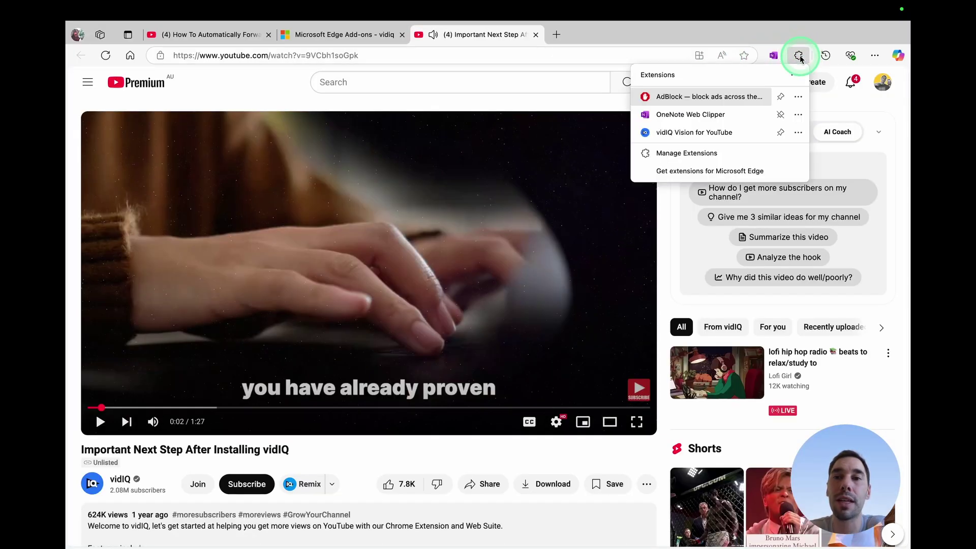
pyautogui.click(781, 132)
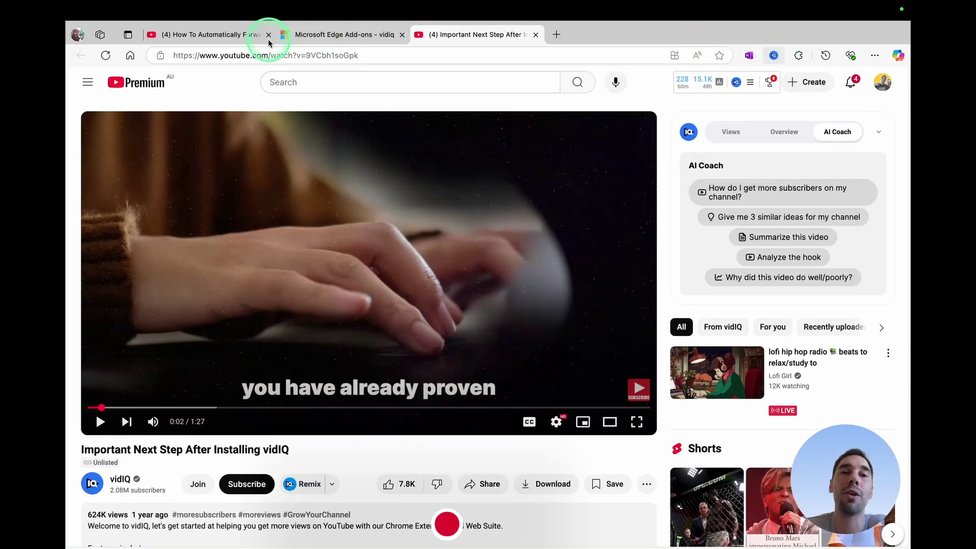
pyautogui.click(254, 35)
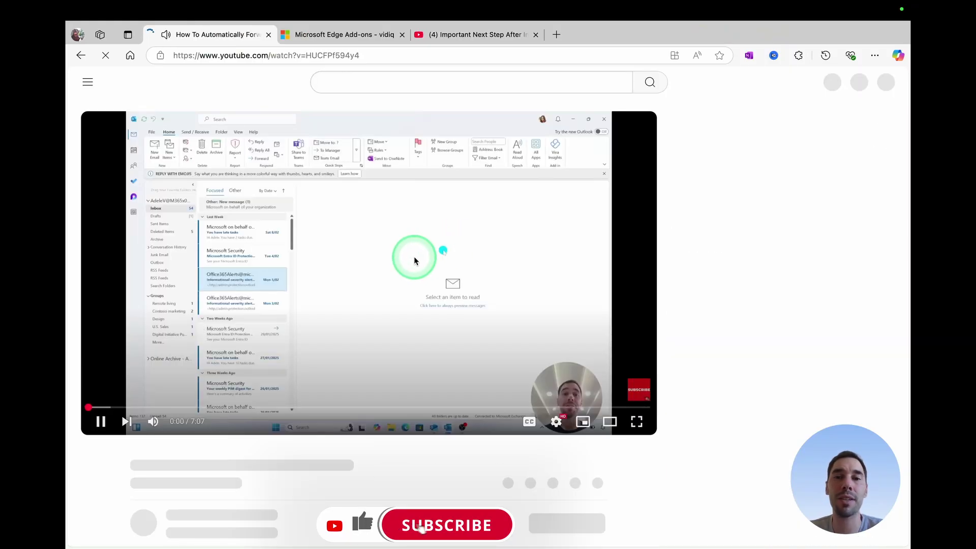
pyautogui.click(419, 256)
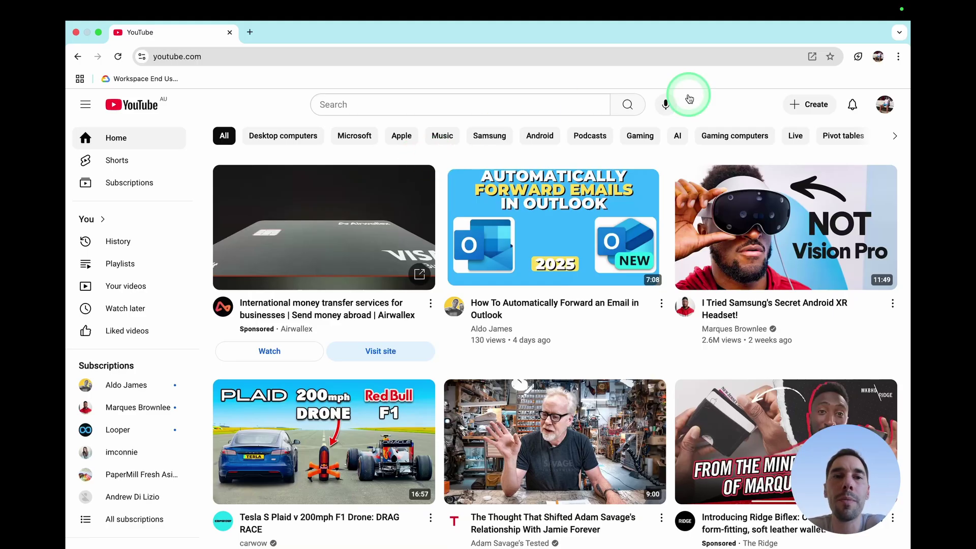
# Open the Chrome Web Store, search 'vidiq', and open the vidIQ Vision for YouTube listing.
pyautogui.click(898, 56)
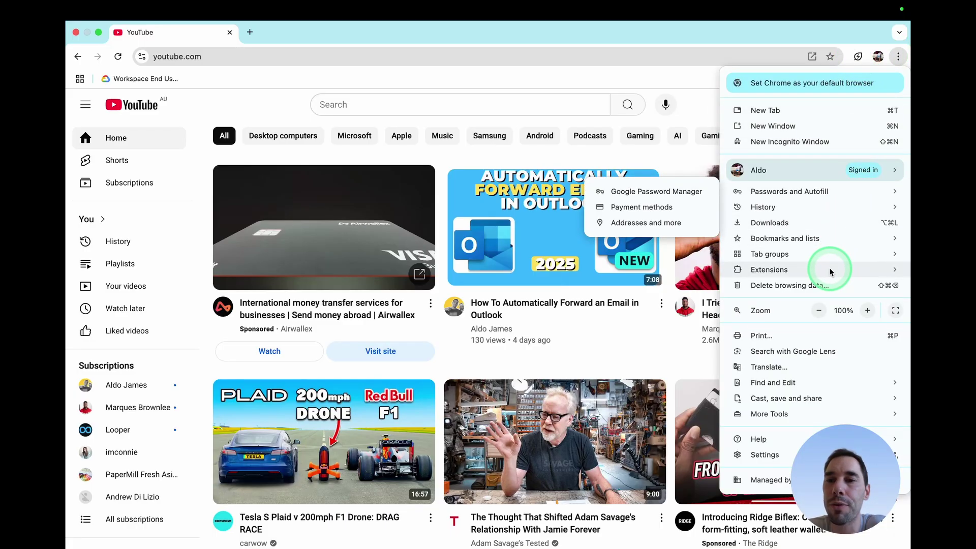
pyautogui.moveTo(828, 269)
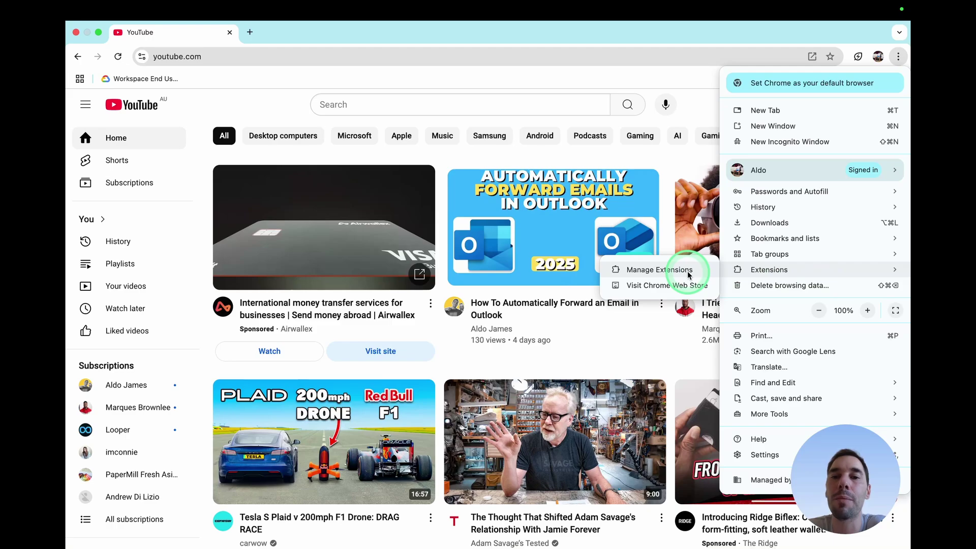
pyautogui.click(653, 287)
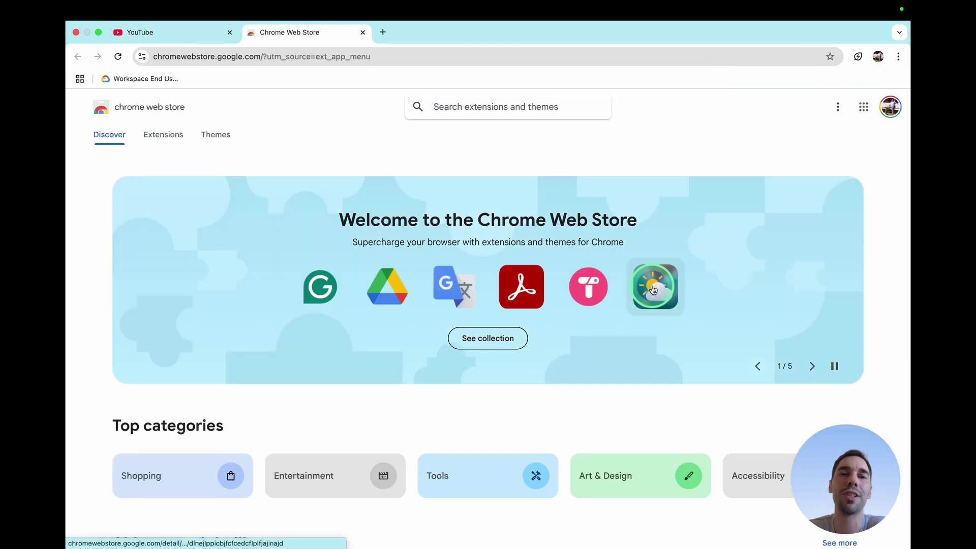
pyautogui.write('vidiq')
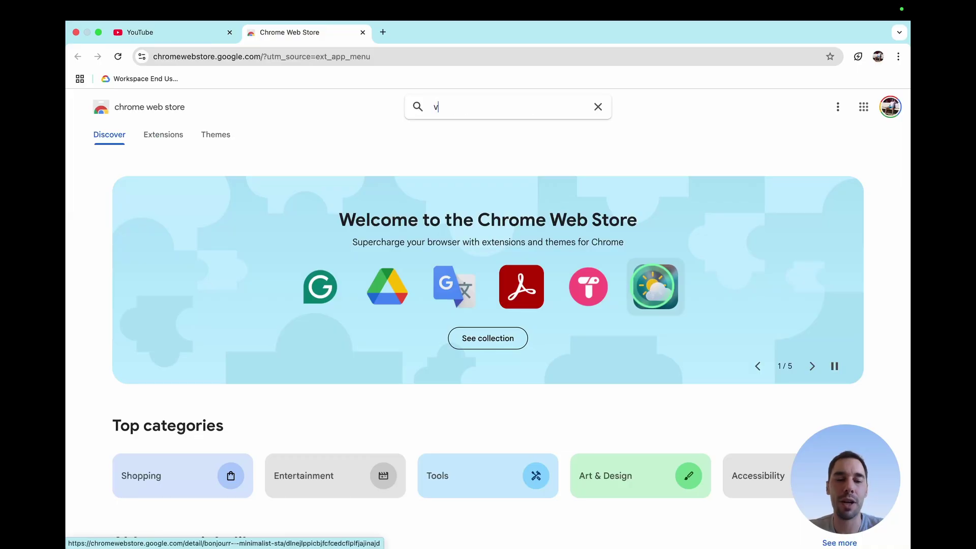
pyautogui.press('Return')
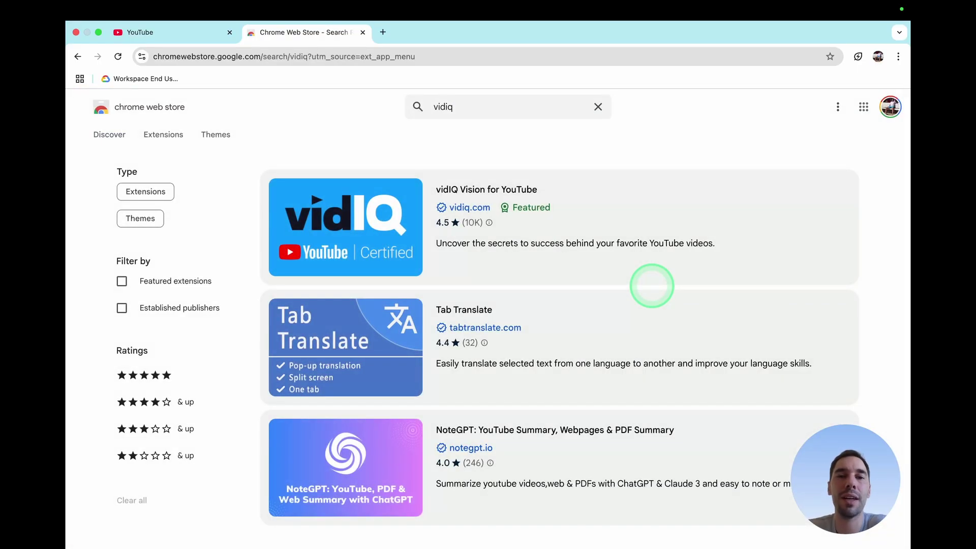
pyautogui.click(468, 196)
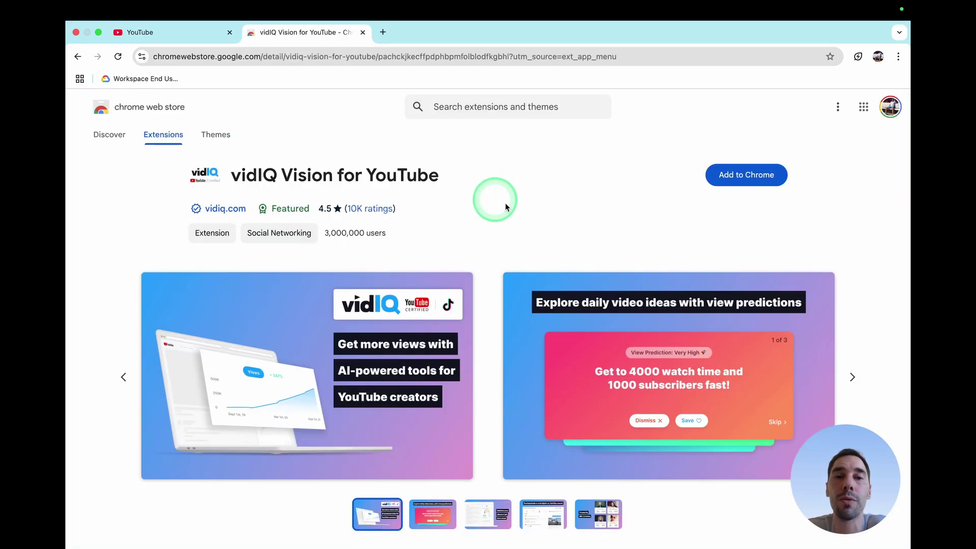
# Add vidIQ to Chrome and log in from its sidebar beside the Outlook video.
pyautogui.click(750, 175)
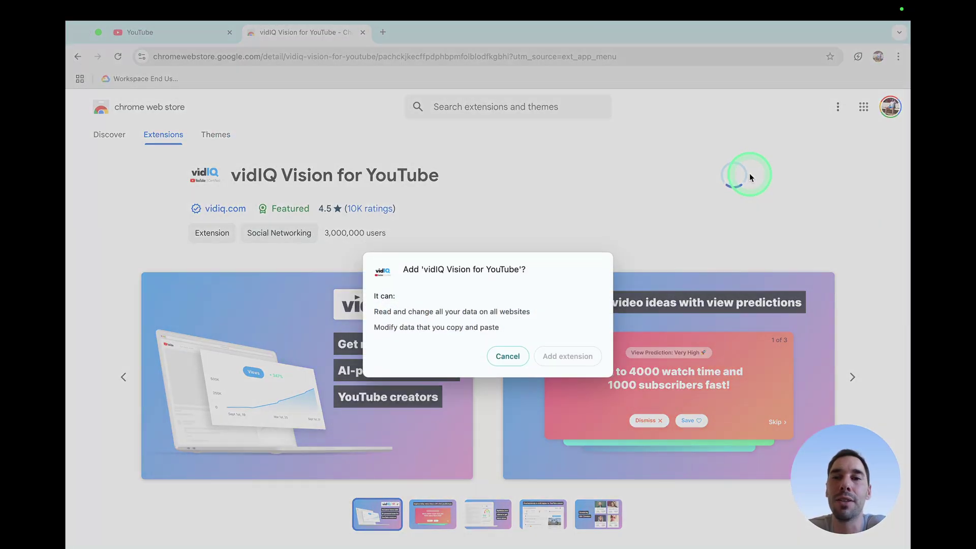
pyautogui.click(576, 362)
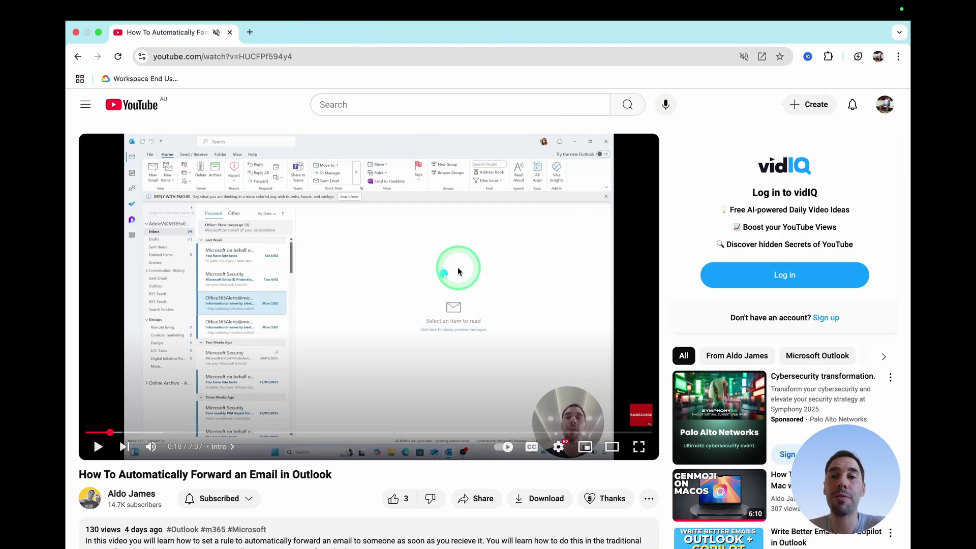
pyautogui.click(792, 277)
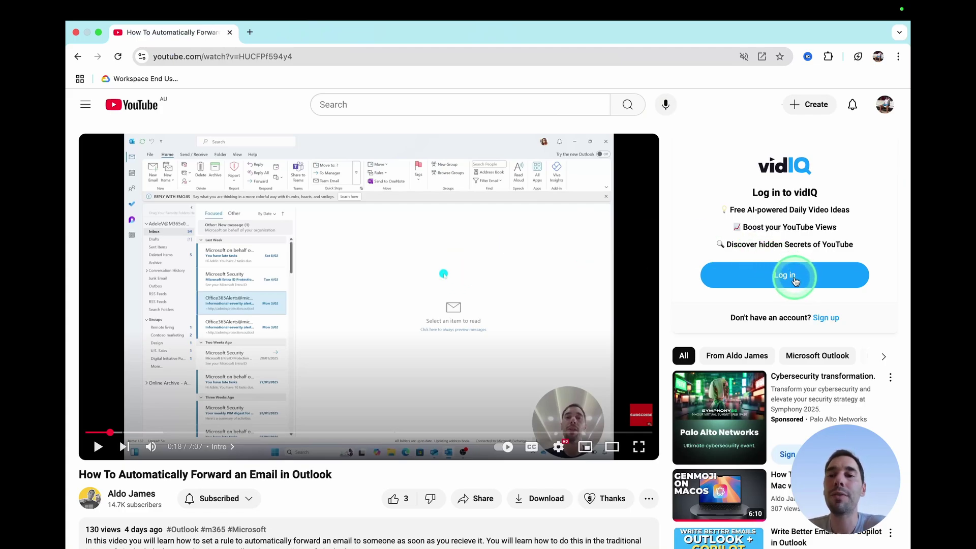
pyautogui.click(779, 278)
pyautogui.click(830, 320)
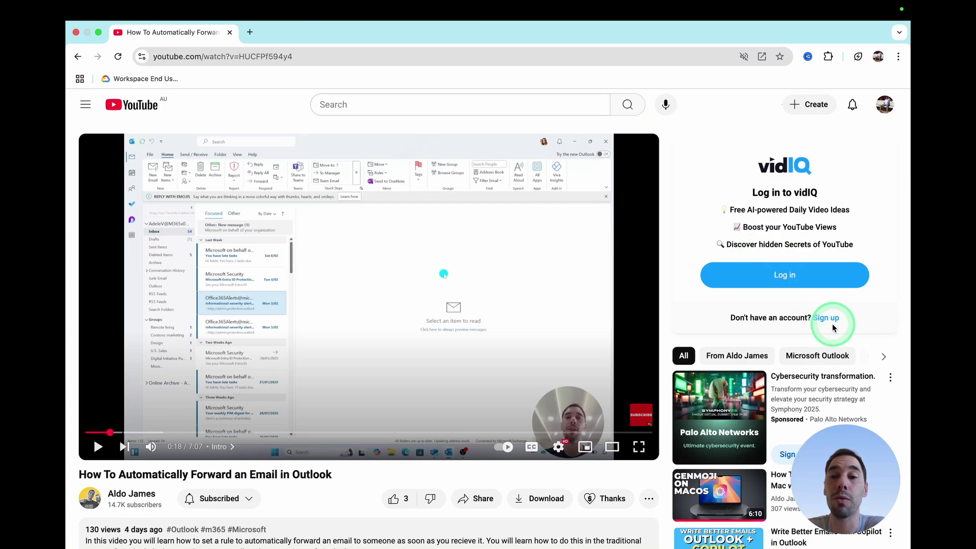
pyautogui.click(804, 277)
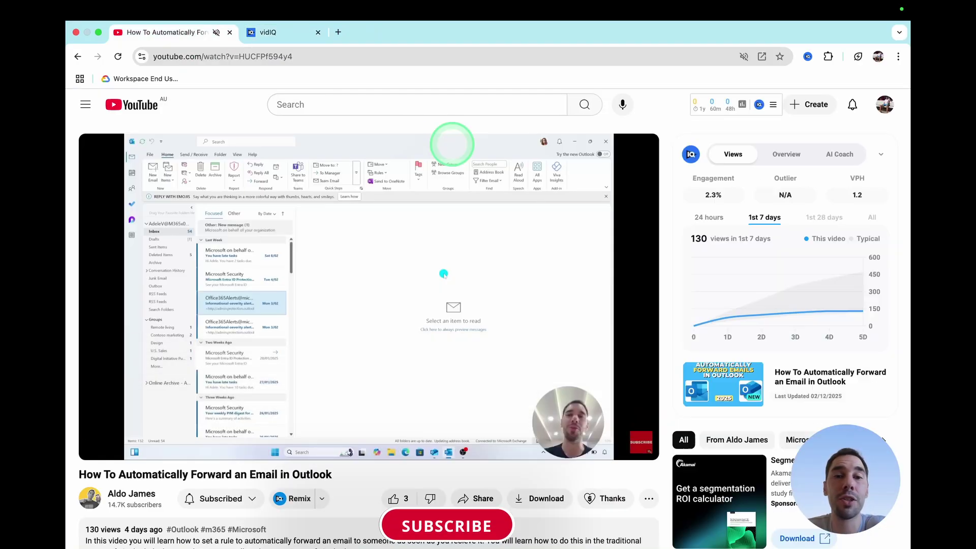
# Pause the Outlook tutorial at 0:16 and browse vidIQ's AI Coach, Overview and Views panels.
pyautogui.click(415, 284)
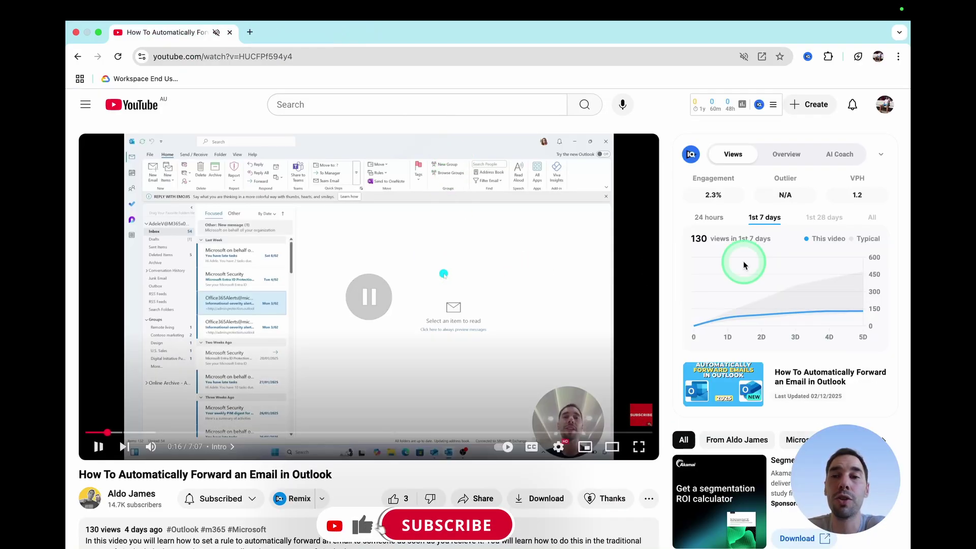
pyautogui.click(838, 155)
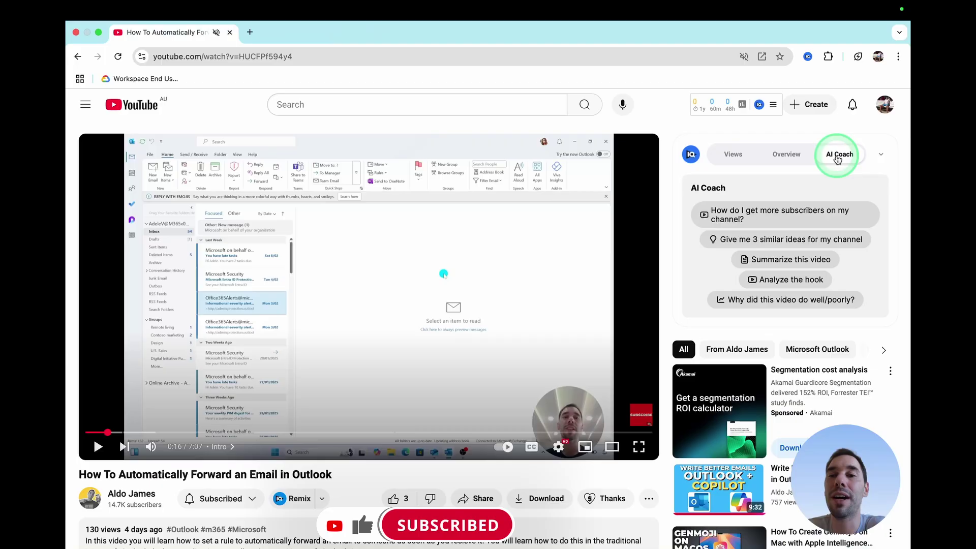
pyautogui.click(786, 154)
pyautogui.click(735, 154)
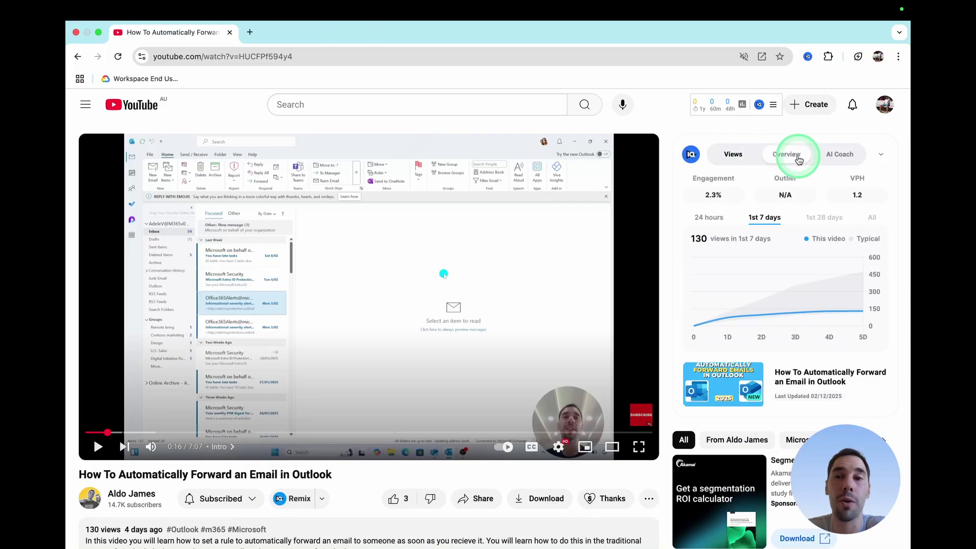